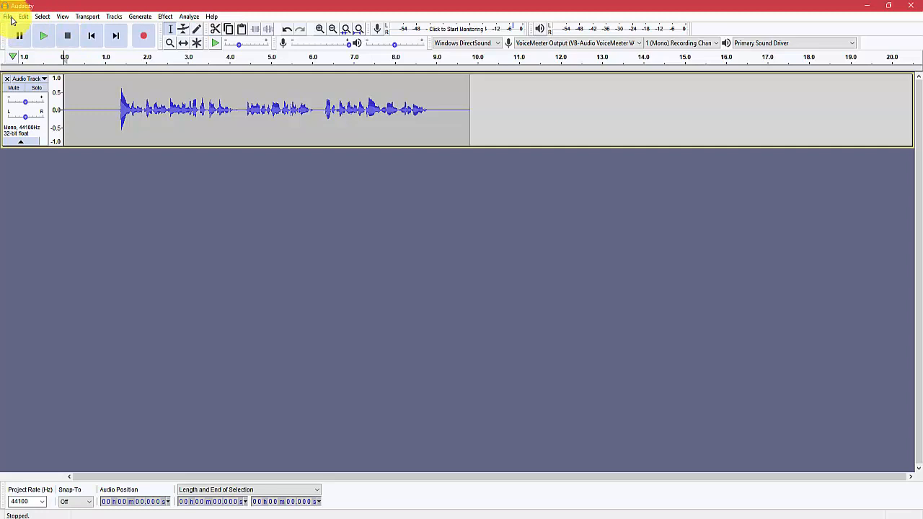
Step: Open the chain editor and go through every command in the existing custom chain, from Equalization to the end marker
click(8, 17)
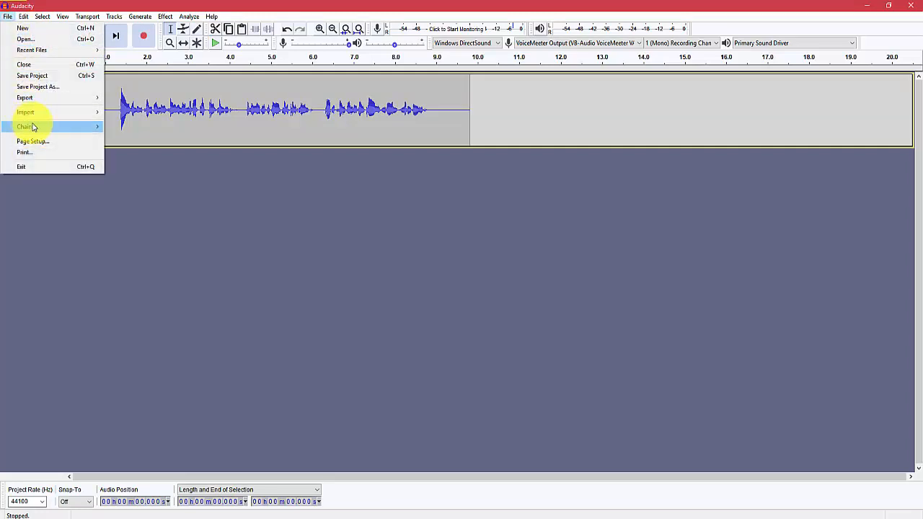
mouse_move(34, 128)
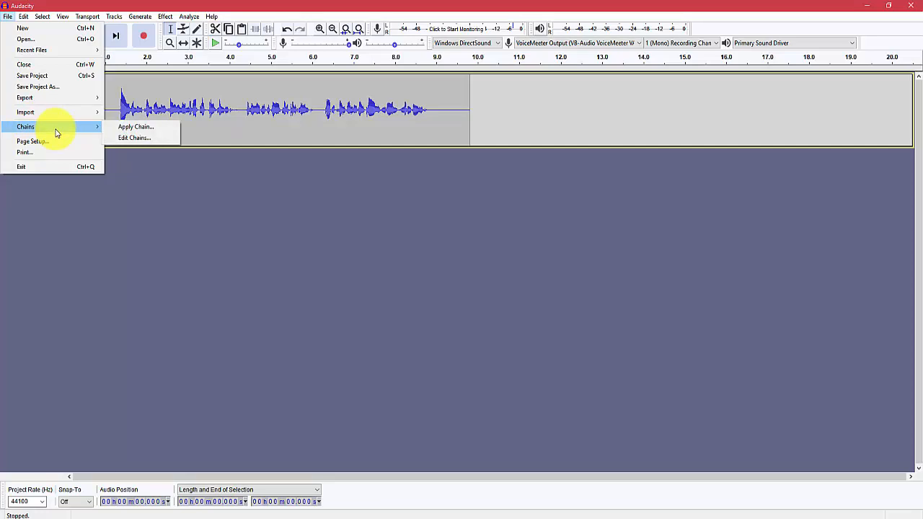
click(131, 140)
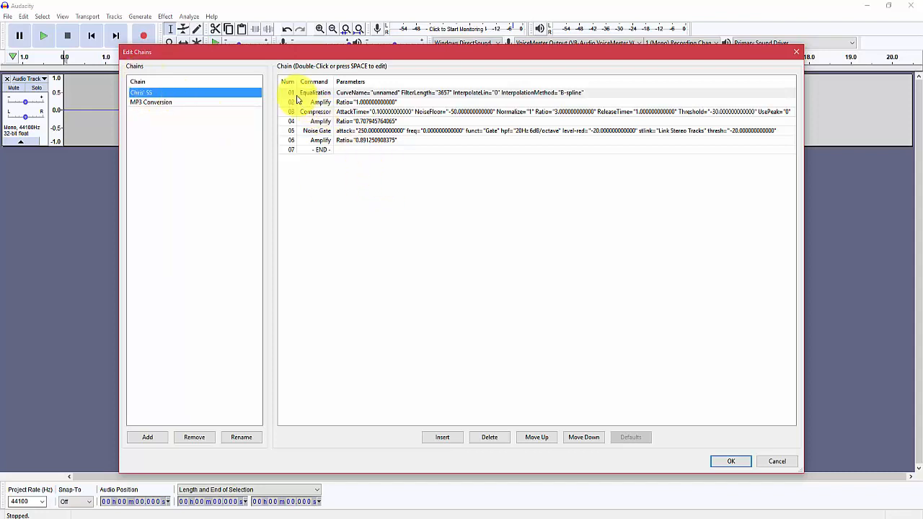
click(360, 93)
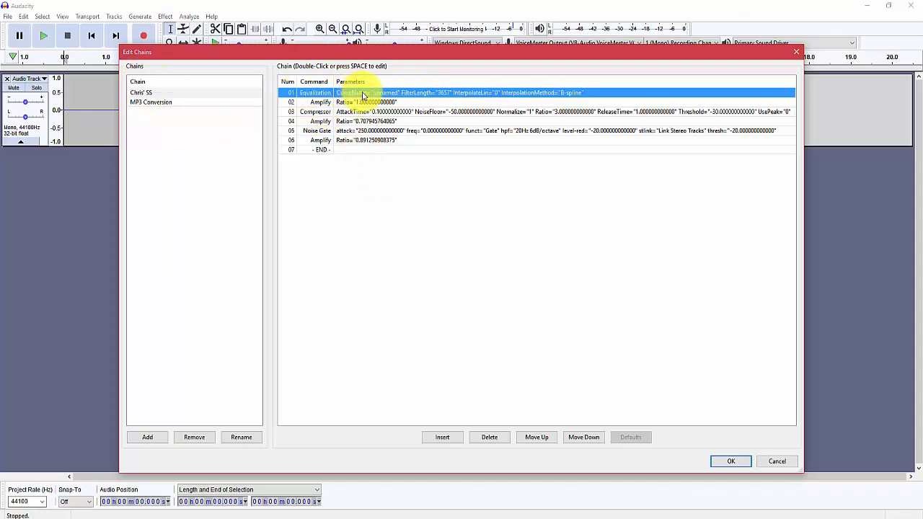
click(291, 103)
click(292, 112)
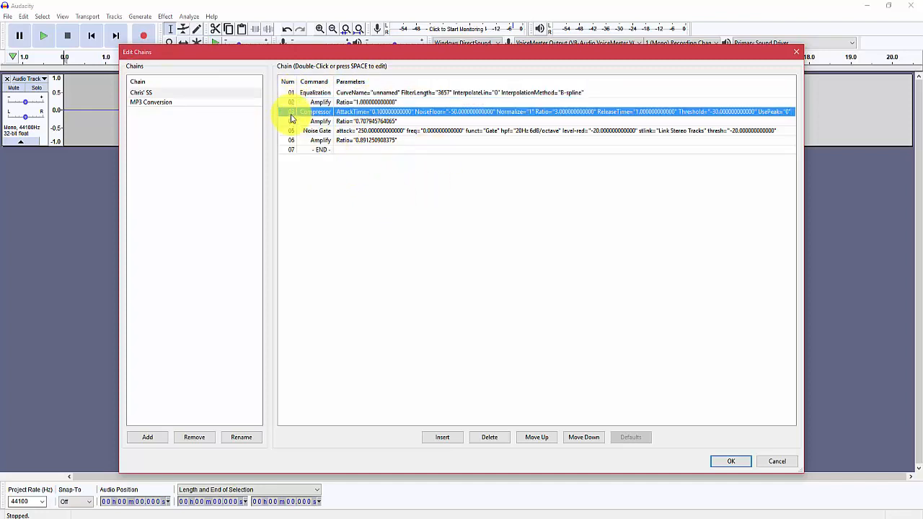
click(292, 122)
click(291, 130)
click(292, 140)
click(291, 149)
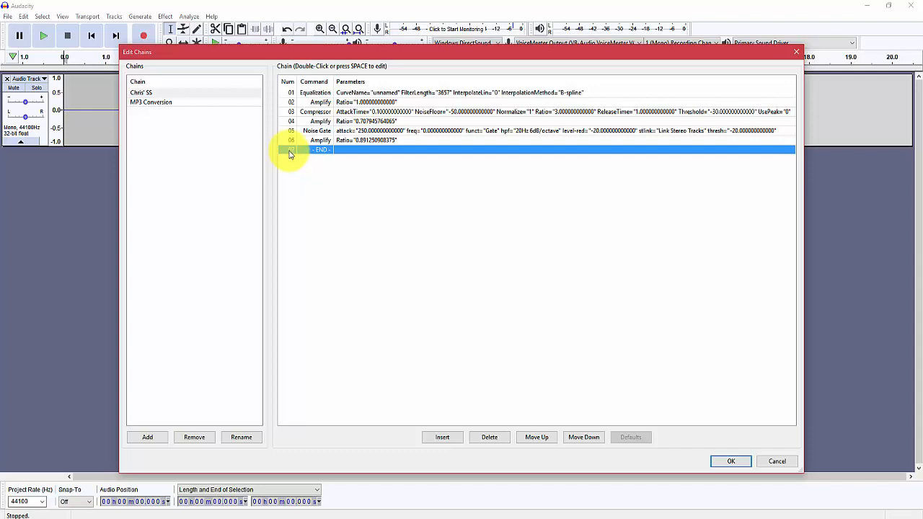
Step: Examine the Equalization command's curve and filter settings in the chain
click(321, 95)
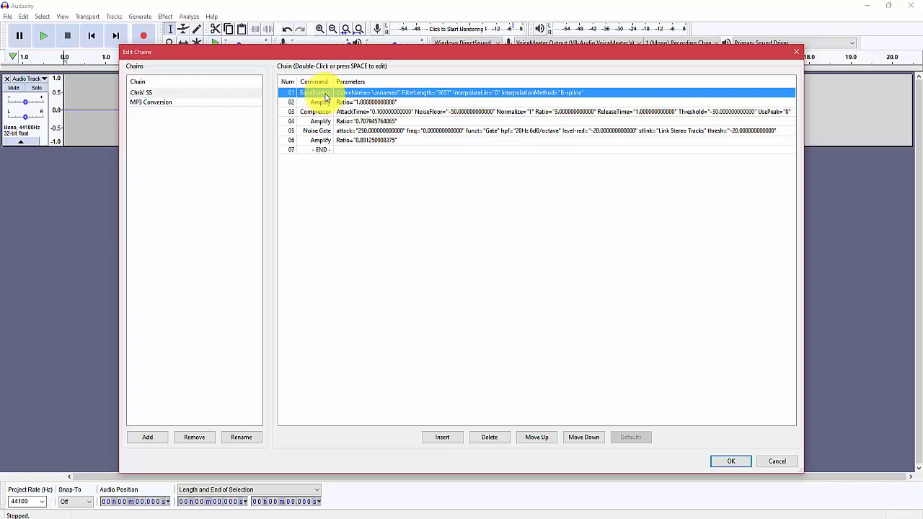
double_click(316, 97)
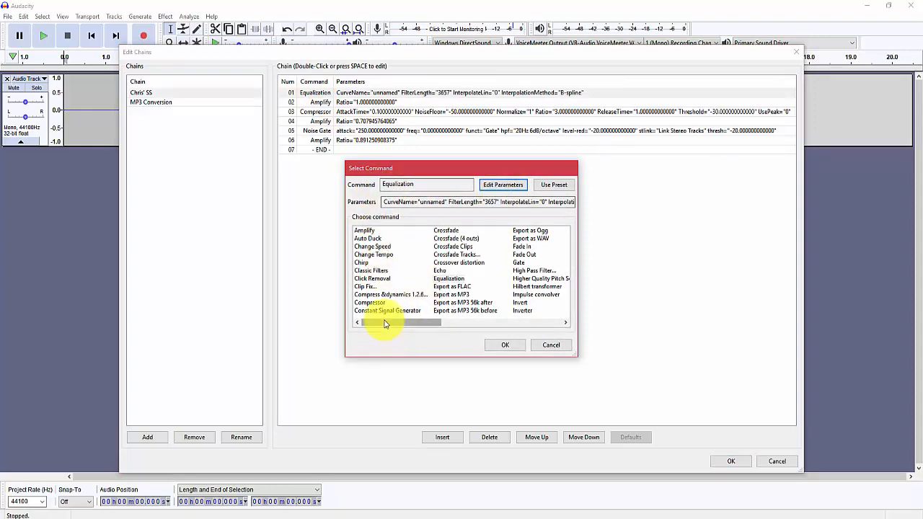
drag(384, 324, 344, 336)
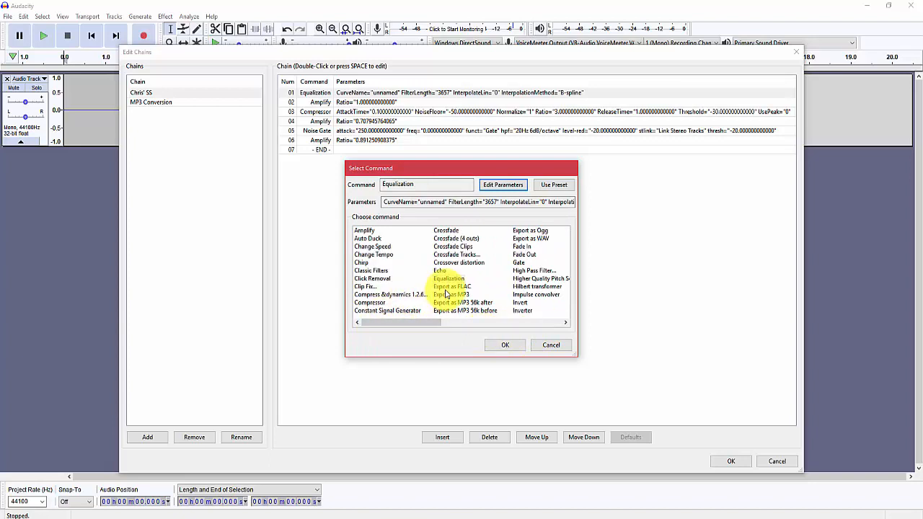
click(496, 187)
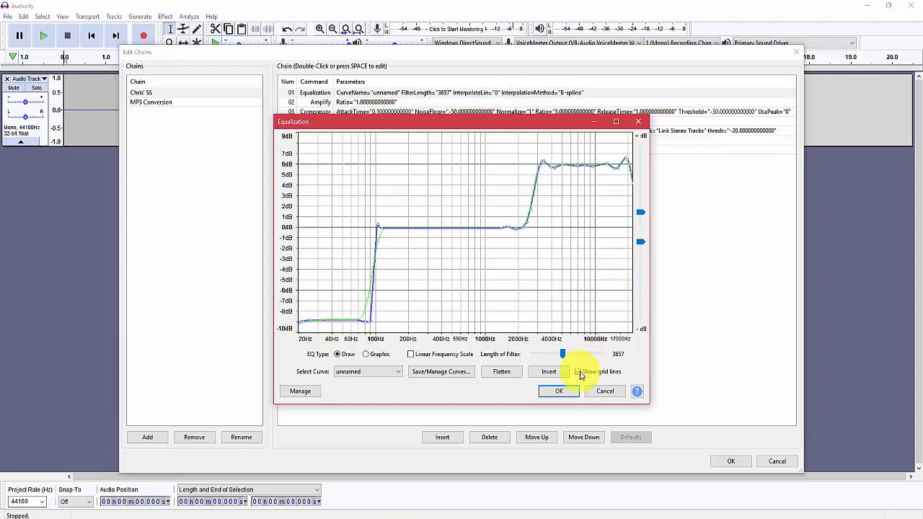
click(567, 393)
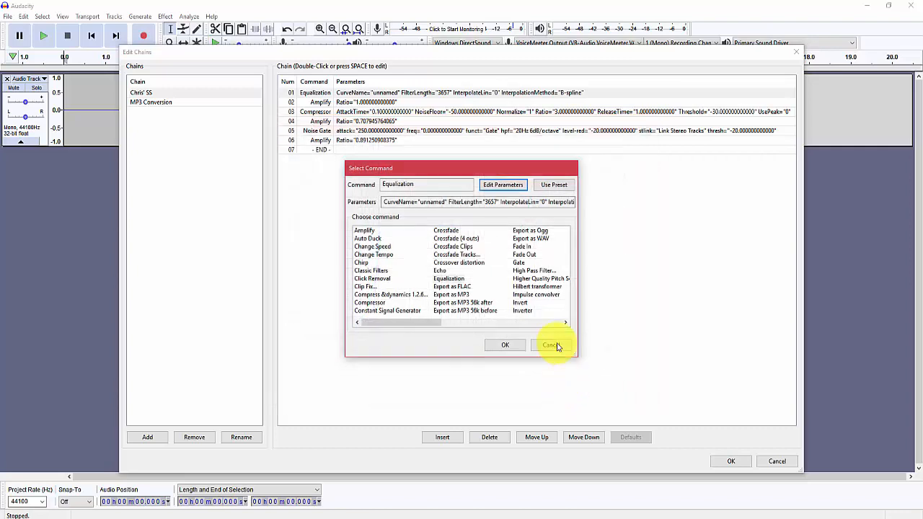
click(550, 345)
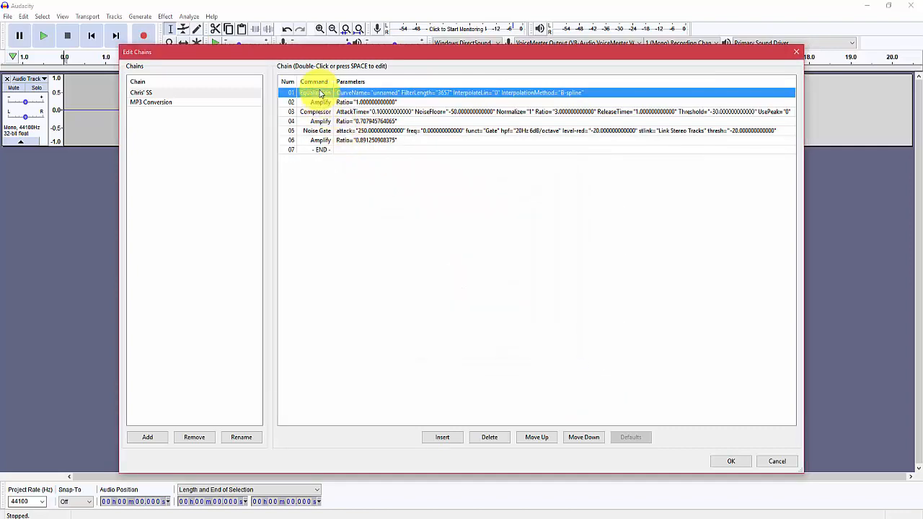
Step: Inspect the amplification settings of the Amplify command that follows Equalization in the chain
click(320, 102)
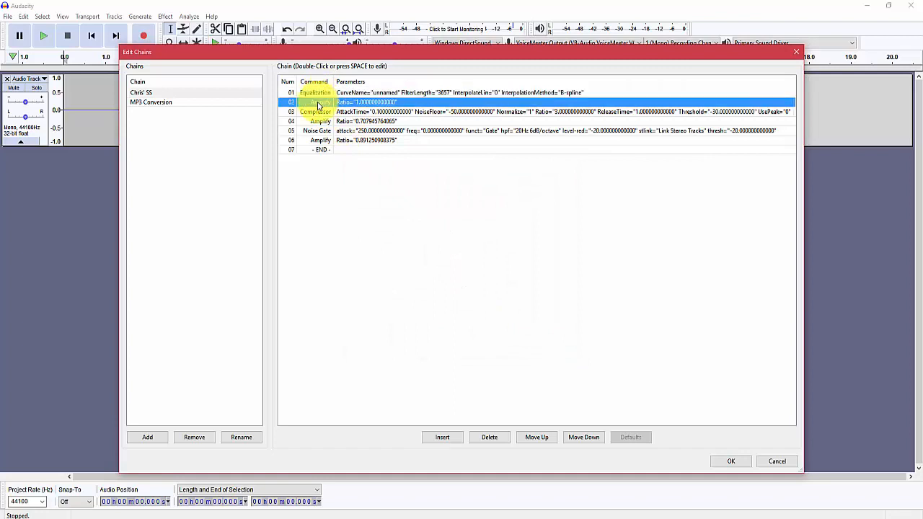
double_click(319, 106)
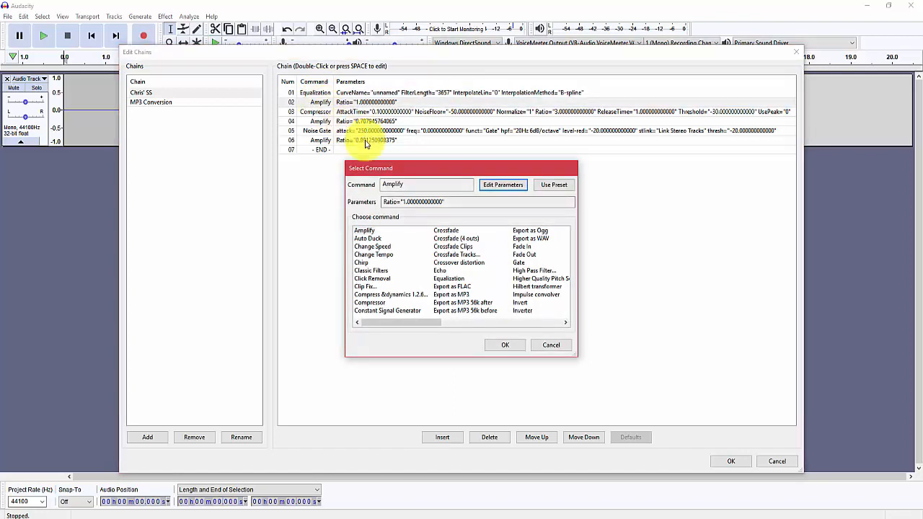
click(497, 185)
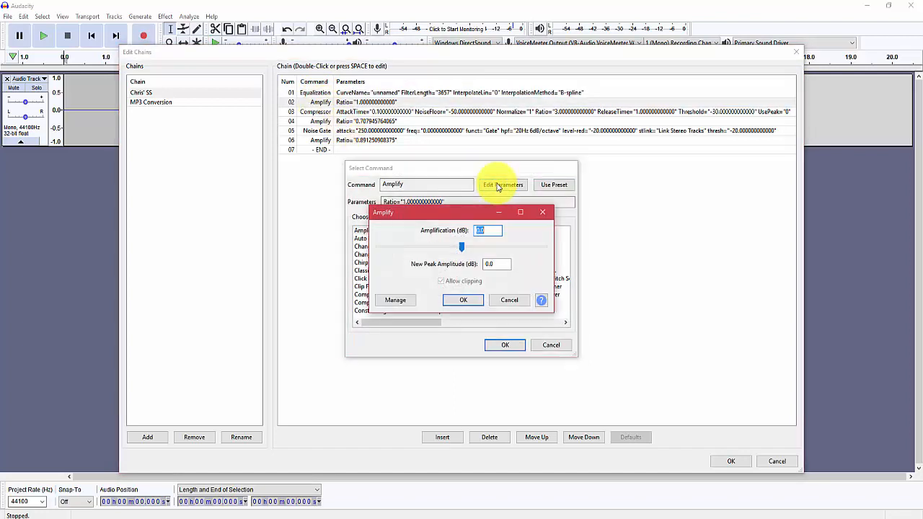
click(510, 301)
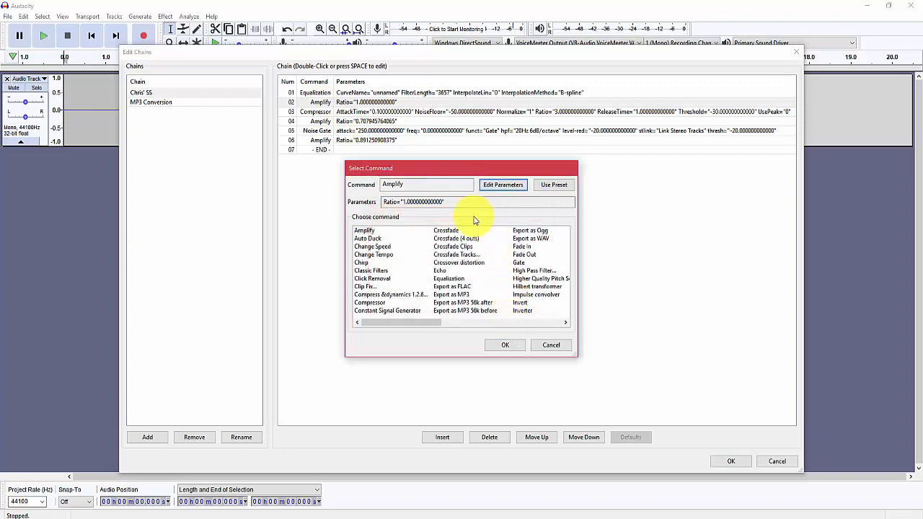
Step: Try a new peak amplitude of -1 dB for the Amplify command placed before the Compressor
click(502, 185)
click(495, 264)
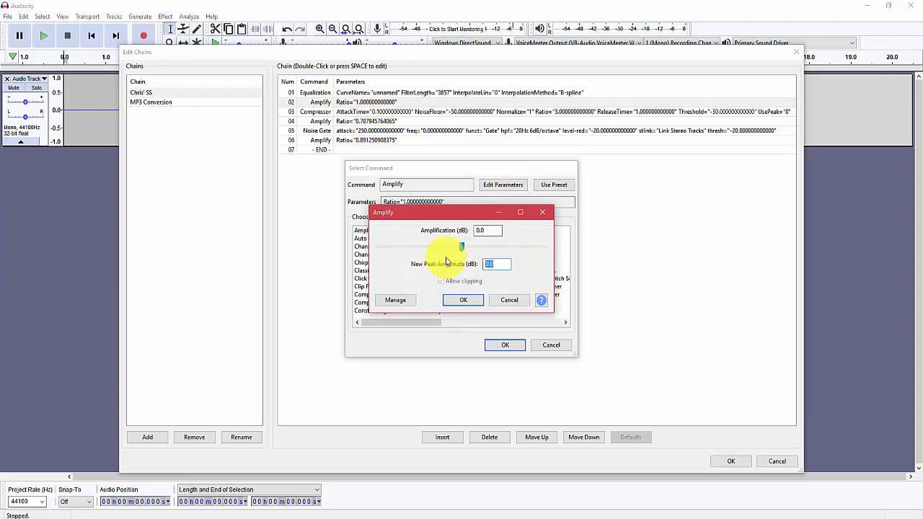
text(-1)
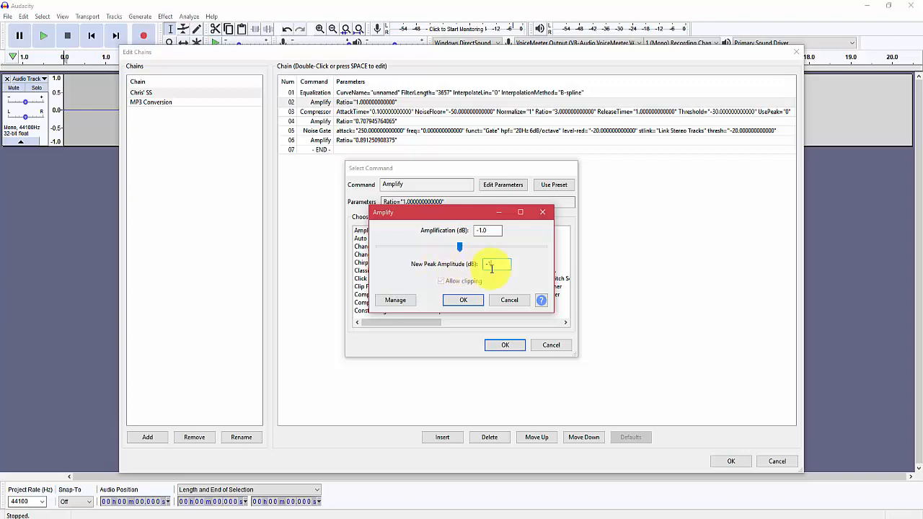
click(509, 302)
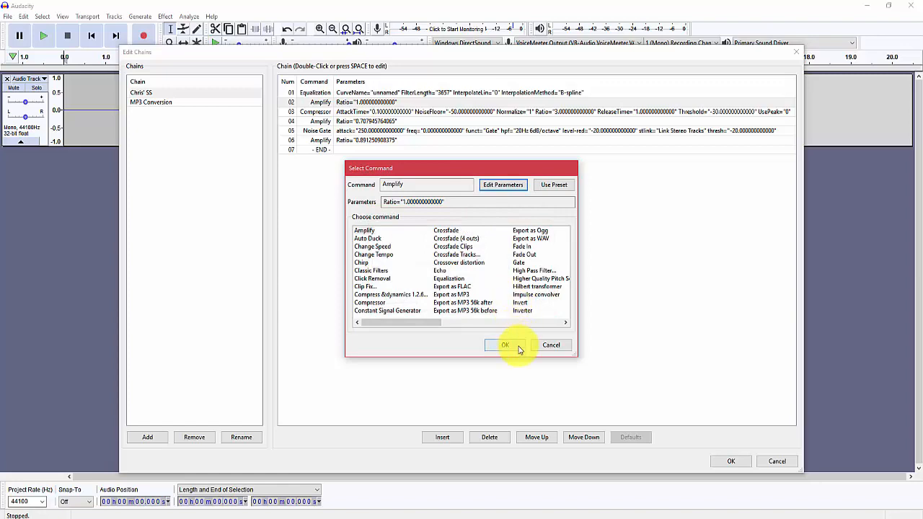
click(512, 345)
Step: Review the Compressor command's threshold, noise floor, ratio, attack and release settings in the chain
double_click(314, 114)
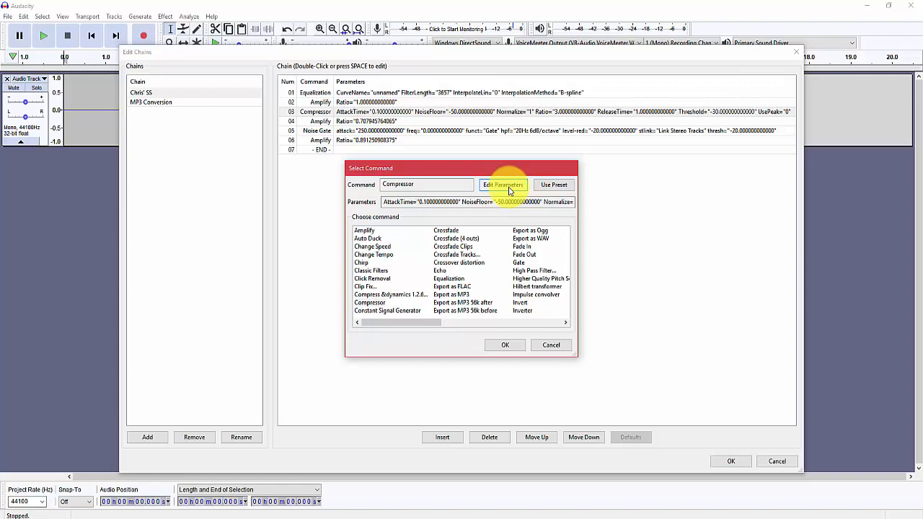
click(503, 185)
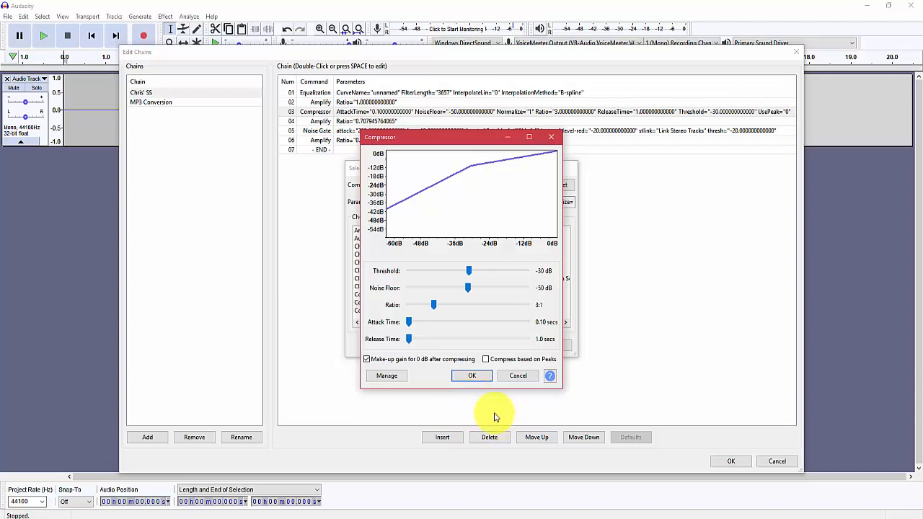
click(480, 378)
click(504, 346)
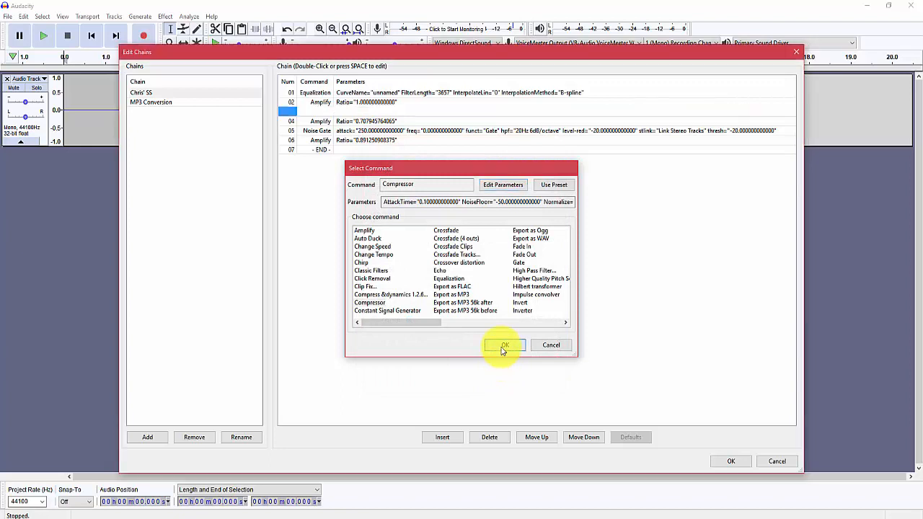
Step: Check the amplification and peak settings of the Amplify command between the Compressor and the Noise Gate
click(325, 123)
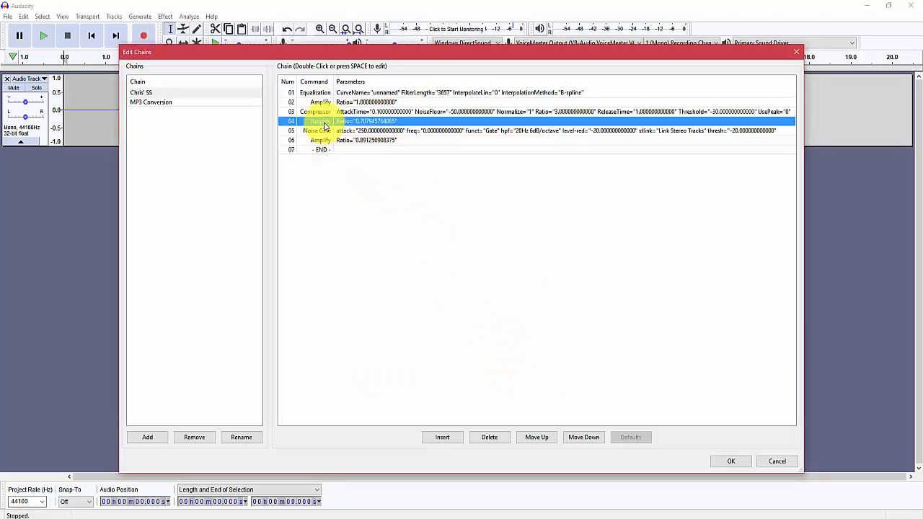
double_click(325, 122)
click(495, 185)
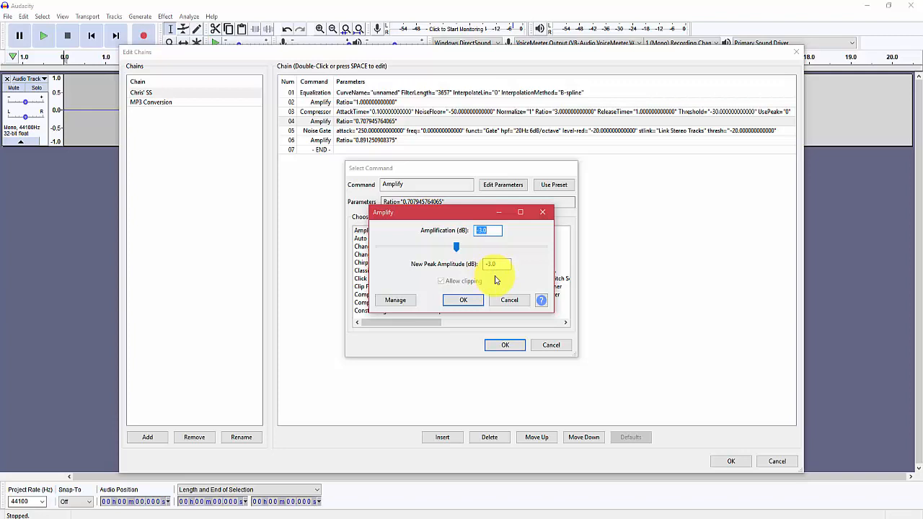
click(463, 300)
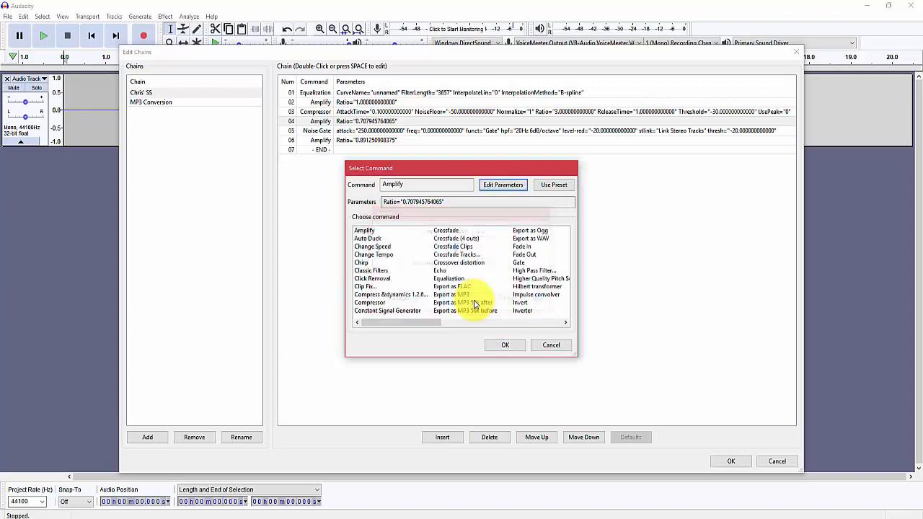
click(507, 347)
Step: Review the Noise Gate command's function, level reduction, gate threshold and attack/decay settings
click(317, 132)
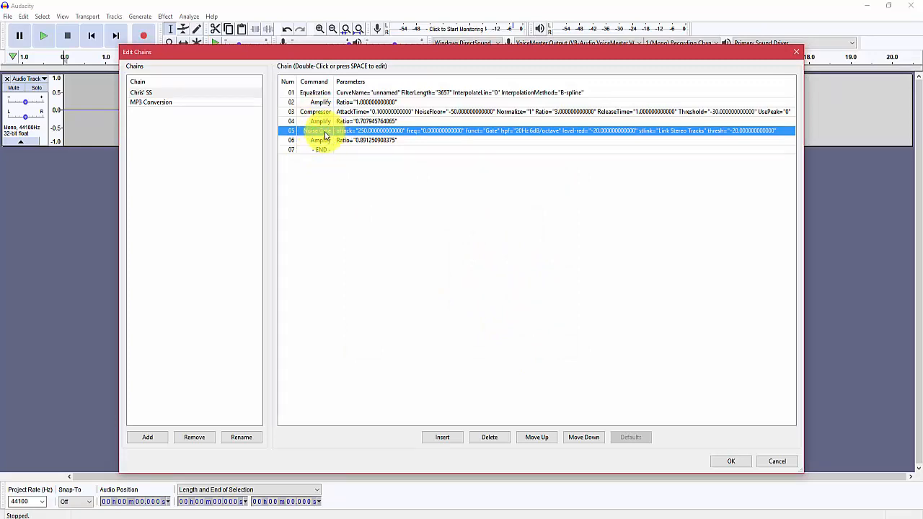
double_click(325, 134)
click(497, 187)
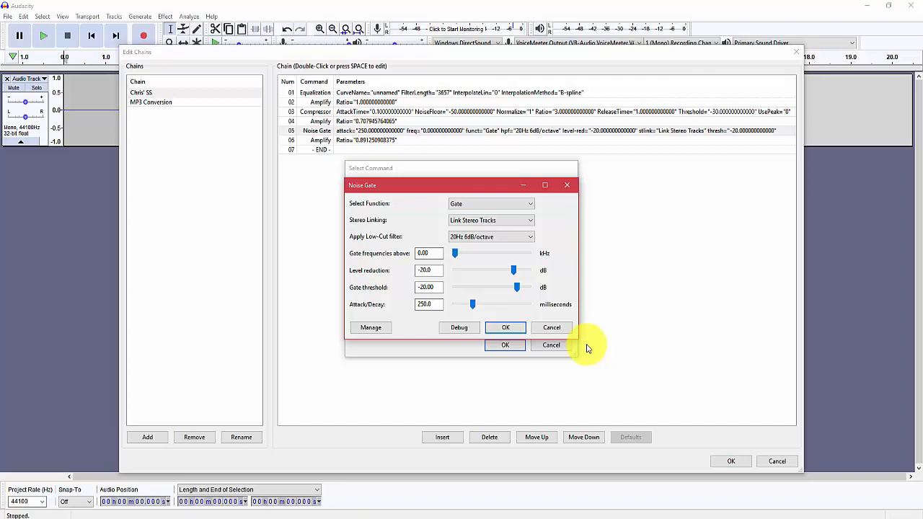
click(513, 329)
click(494, 345)
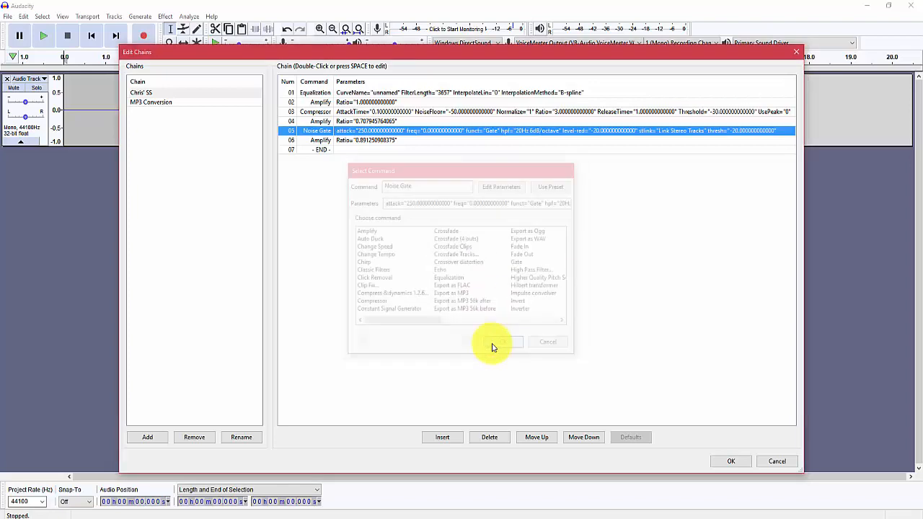
Step: Check the amplification and peak settings of the final Amplify command in the chain
click(321, 143)
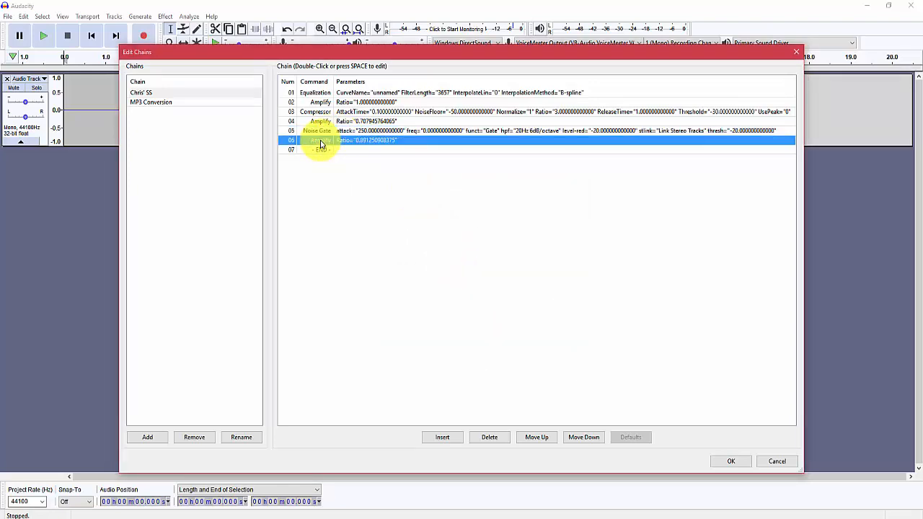
double_click(320, 142)
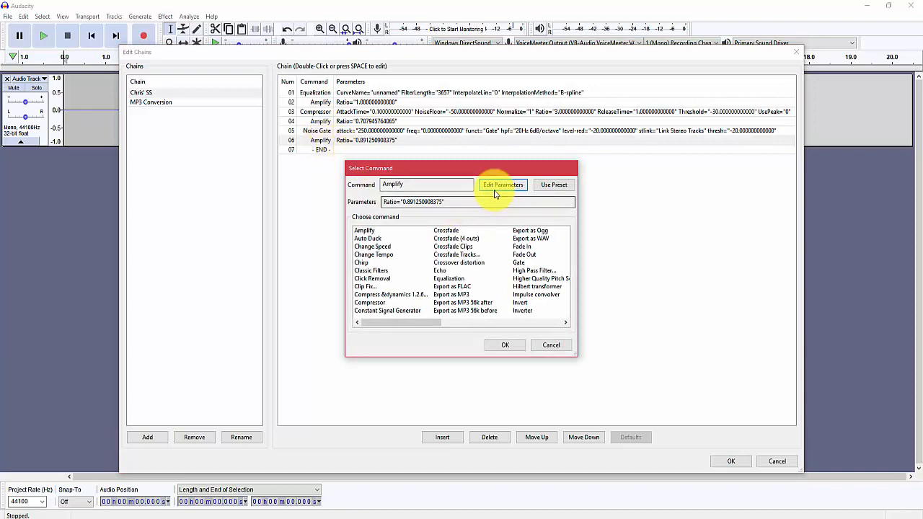
click(495, 188)
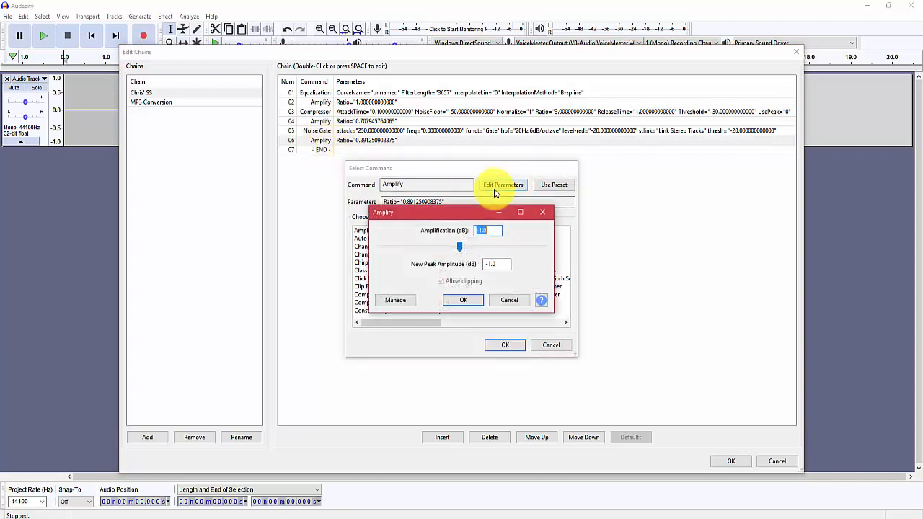
click(470, 300)
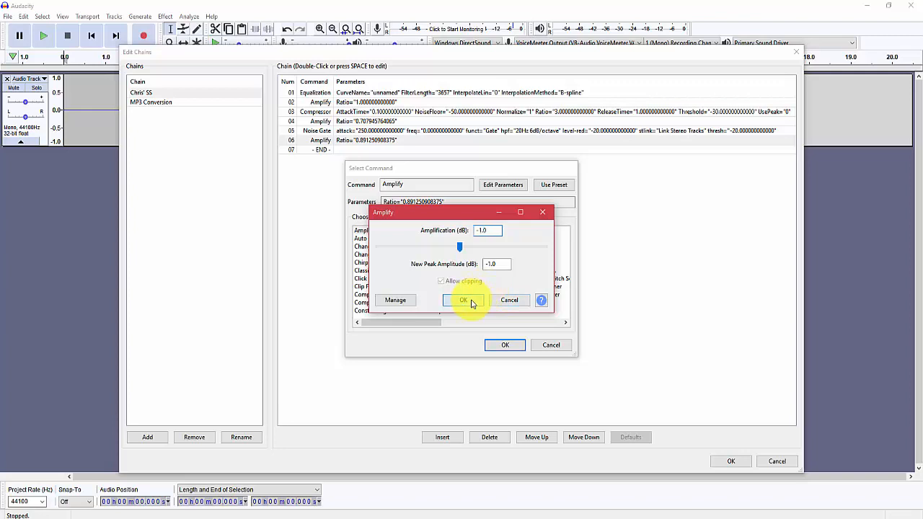
click(505, 345)
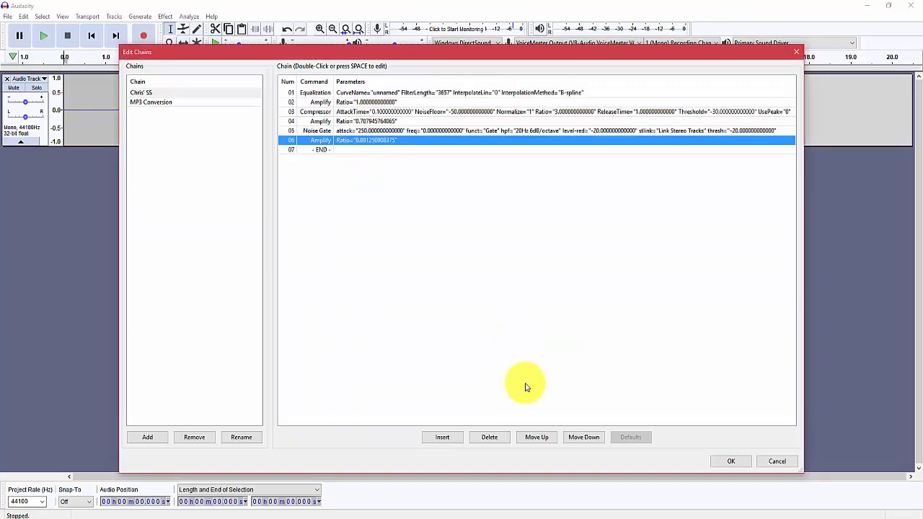
Step: Close the chain editor without saving changes to the chain
click(777, 462)
click(495, 267)
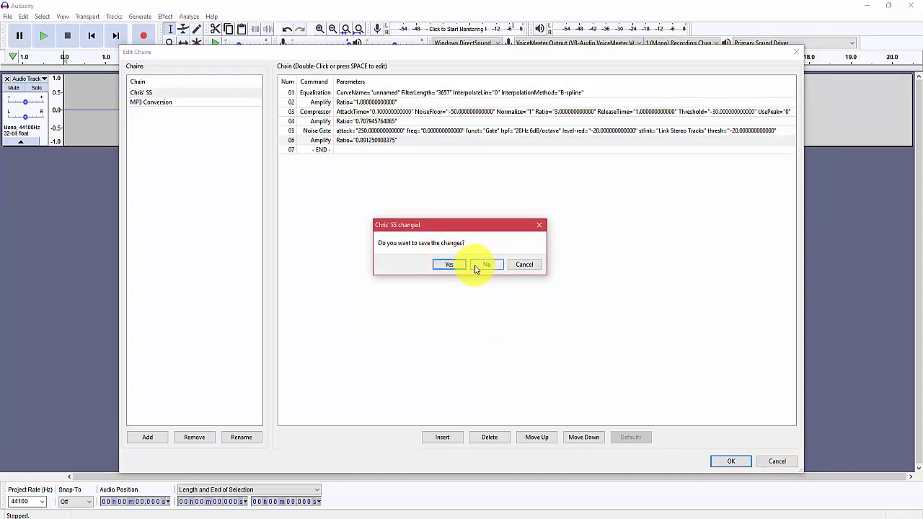
click(476, 267)
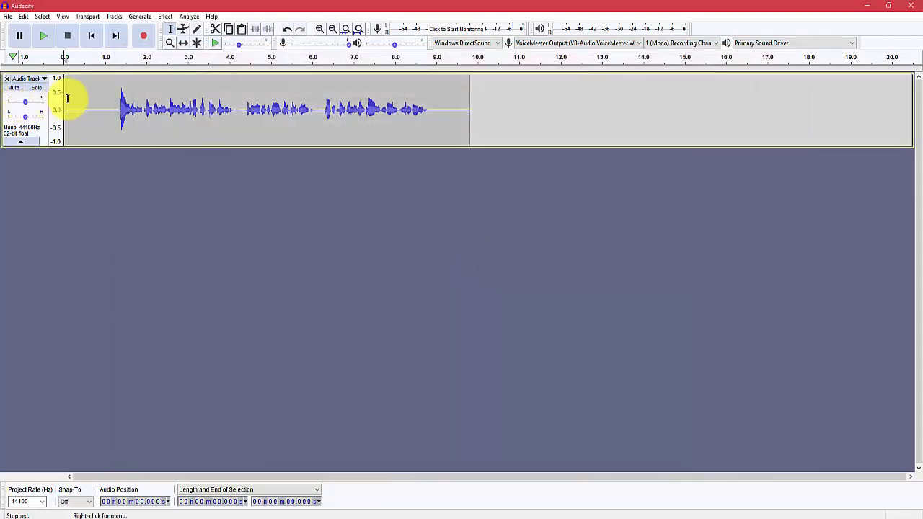
Step: Select the entire voice recording in the audio track, from 0 to about 9.8 seconds
click(83, 134)
click(515, 117)
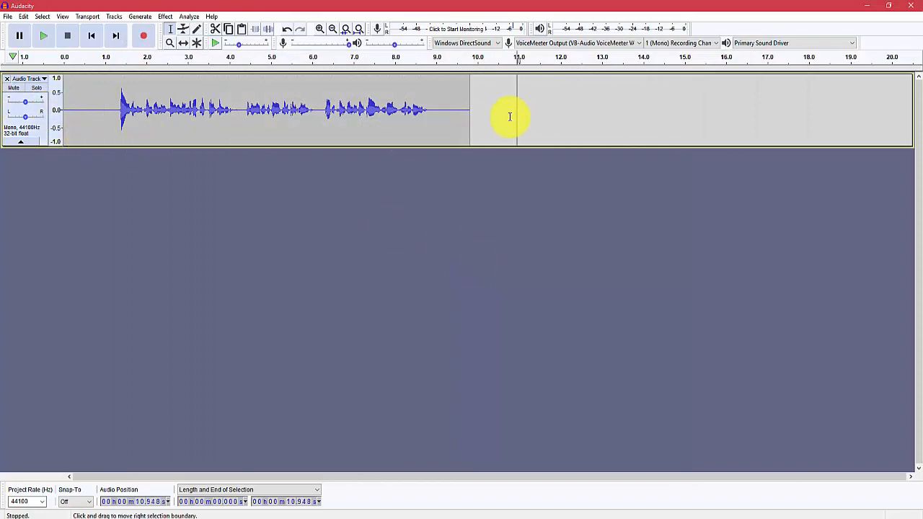
click(47, 131)
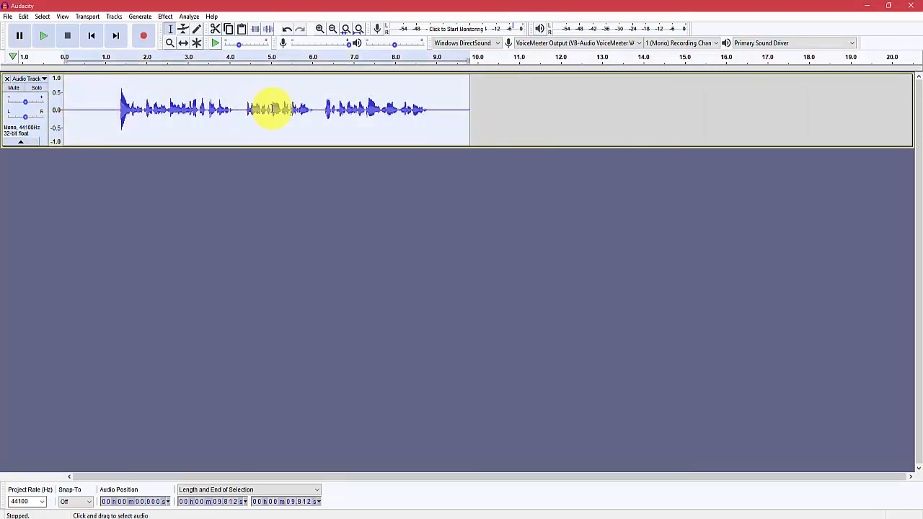
click(351, 108)
drag(439, 108, 93, 117)
click(47, 138)
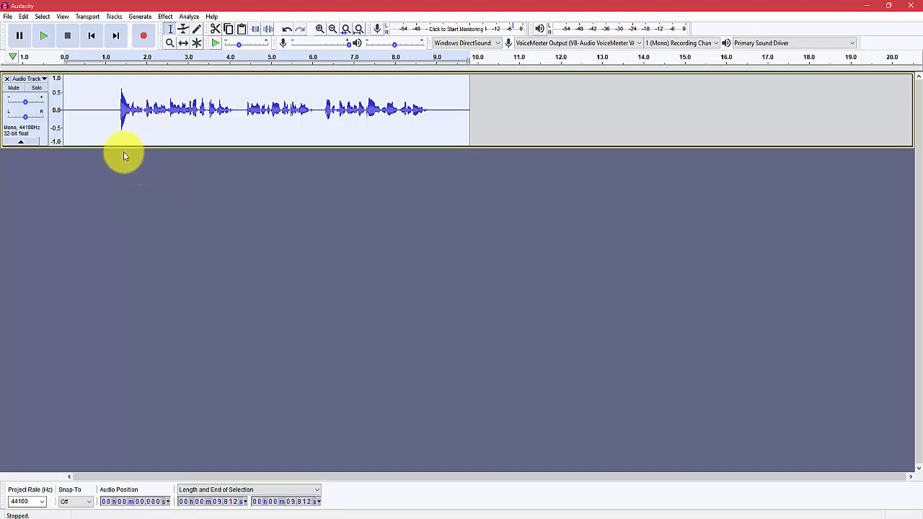
Step: Apply the custom voice-processing chain, rather than MP3 Conversion, to the current project
click(7, 16)
mouse_move(47, 127)
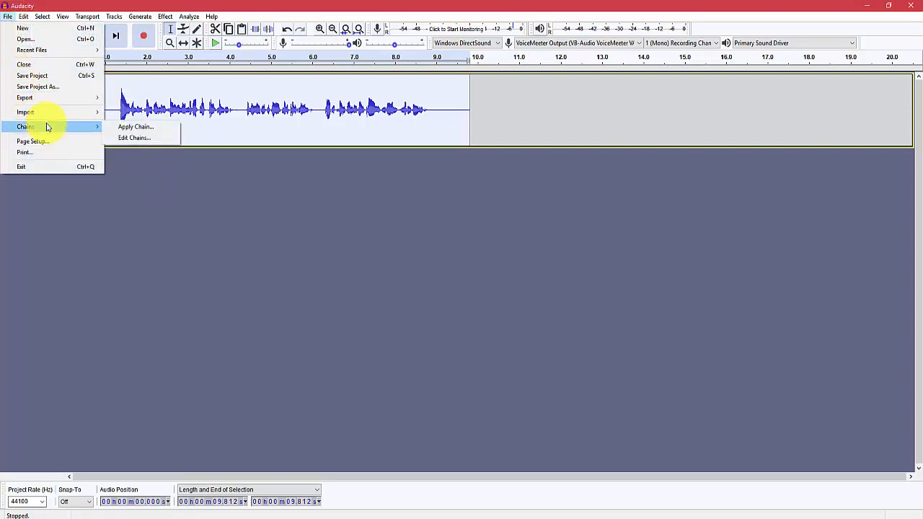
click(140, 130)
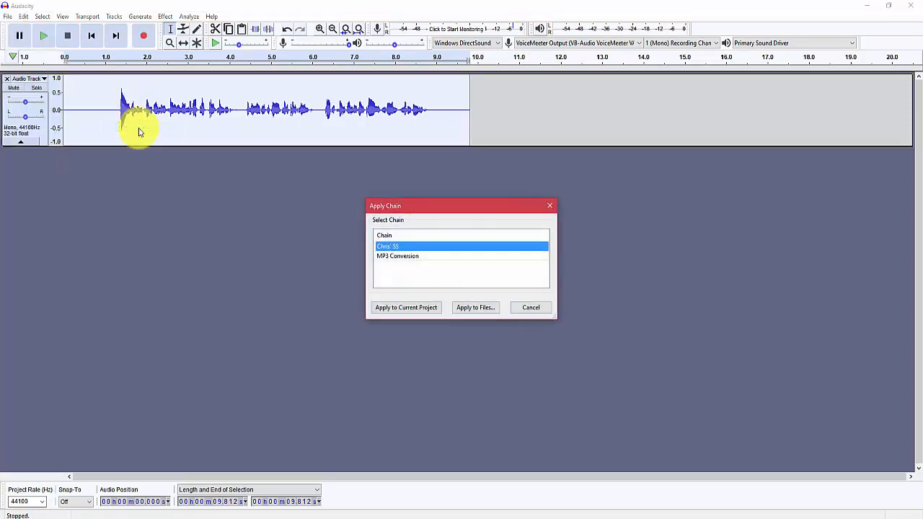
click(396, 256)
click(401, 246)
click(415, 310)
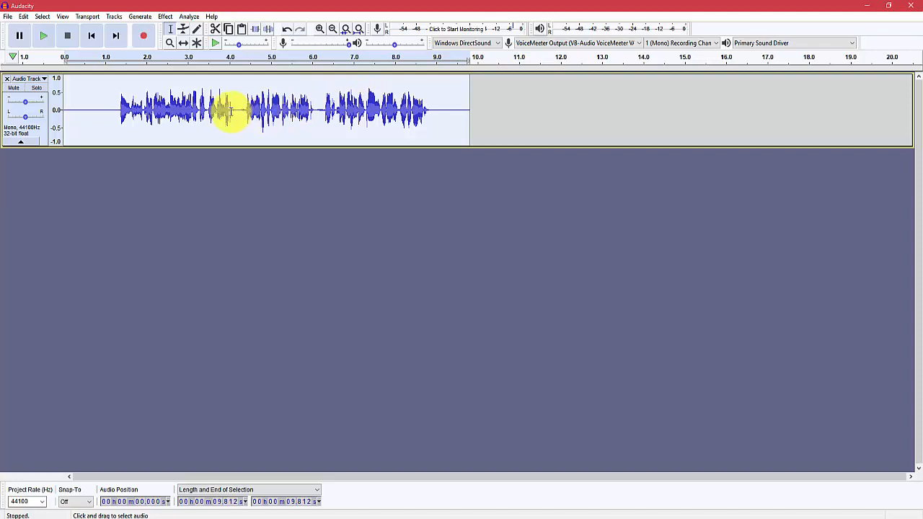
Step: Undo the chain applied to the voice track and play back the unprocessed recording
drag(235, 109, 111, 108)
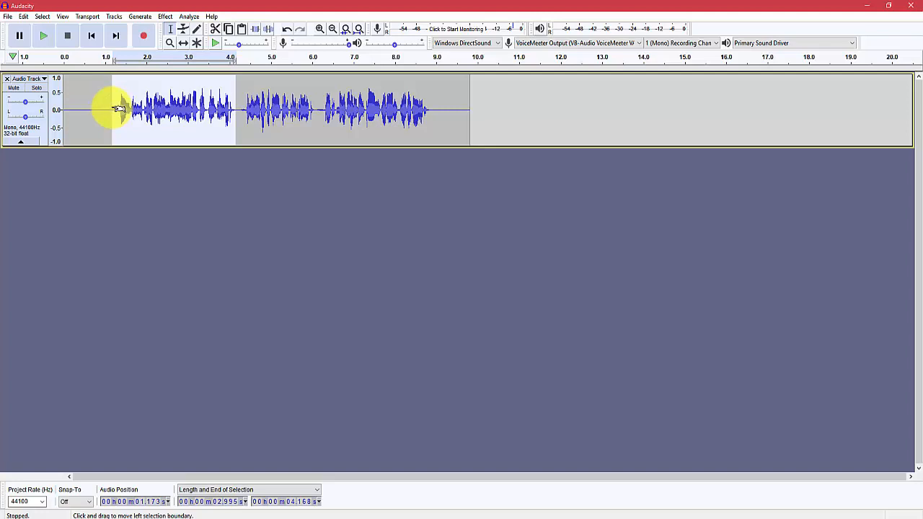
click(97, 114)
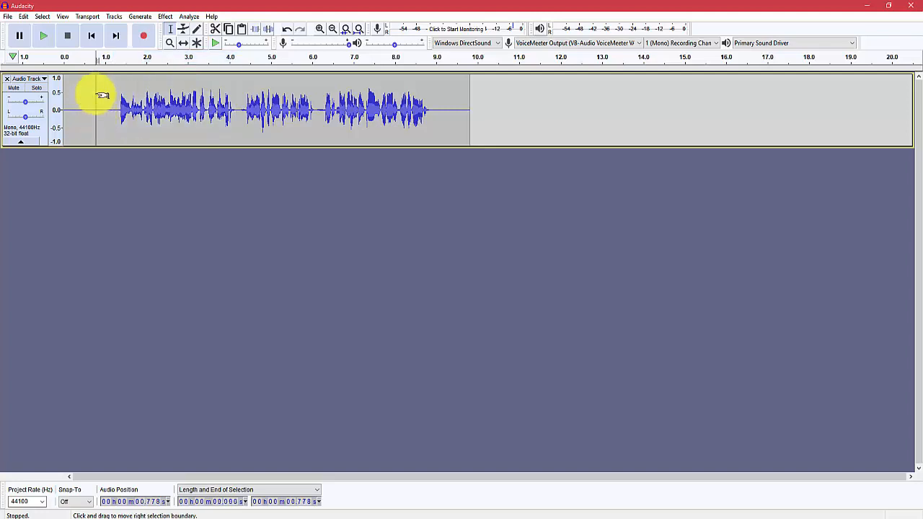
click(24, 17)
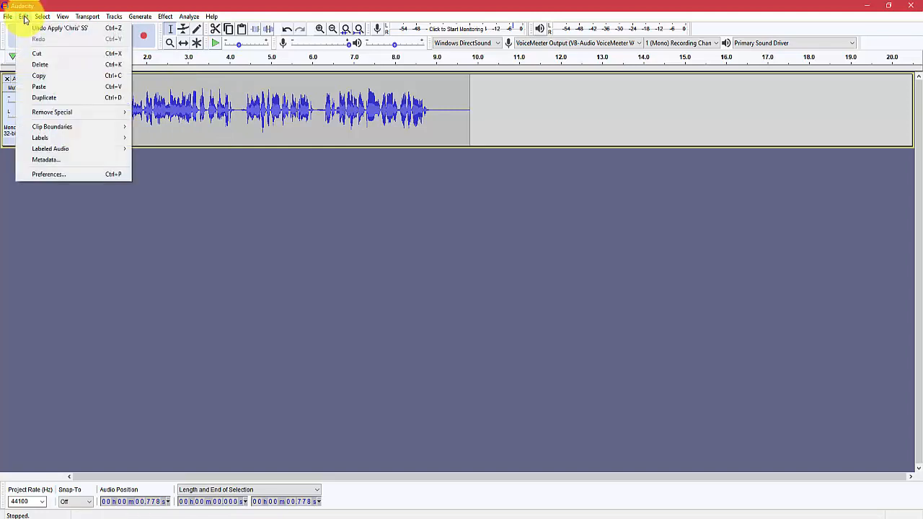
click(61, 28)
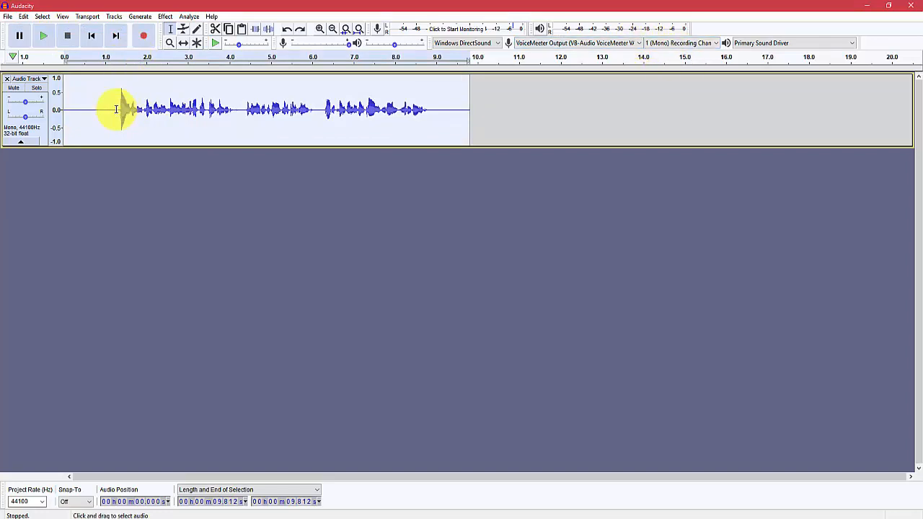
click(44, 37)
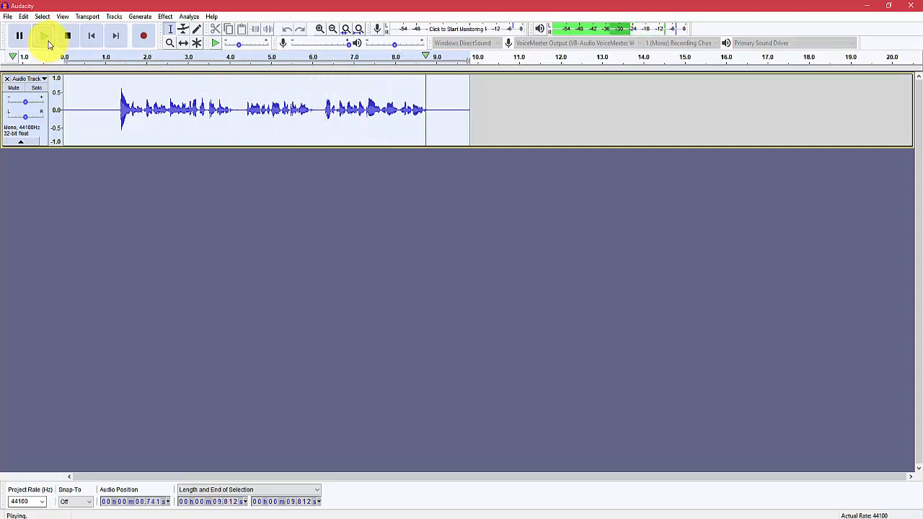
Step: Reapply the custom voice-processing chain to the current project and play back the processed recording
click(9, 17)
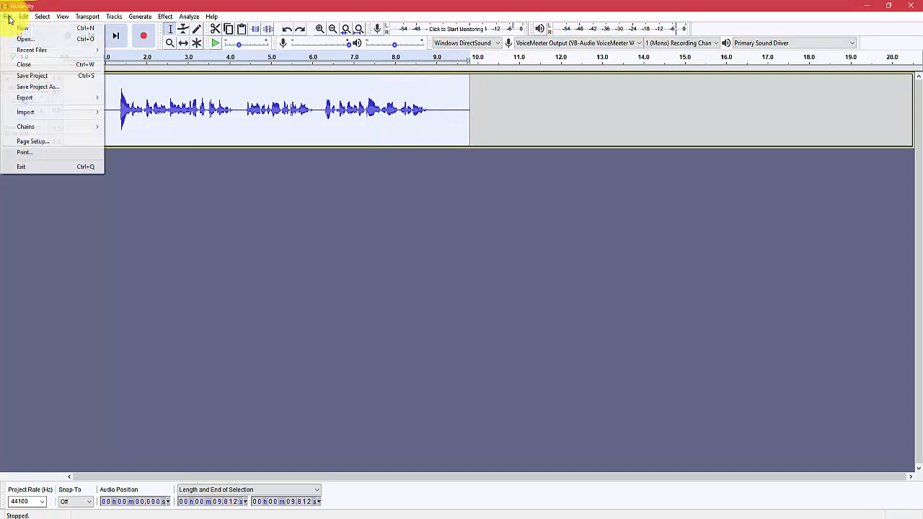
mouse_move(54, 129)
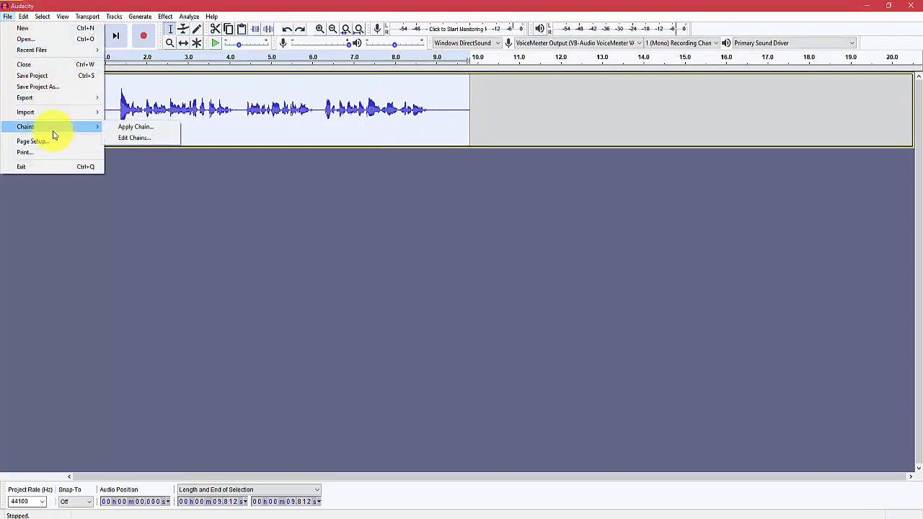
click(132, 127)
click(407, 308)
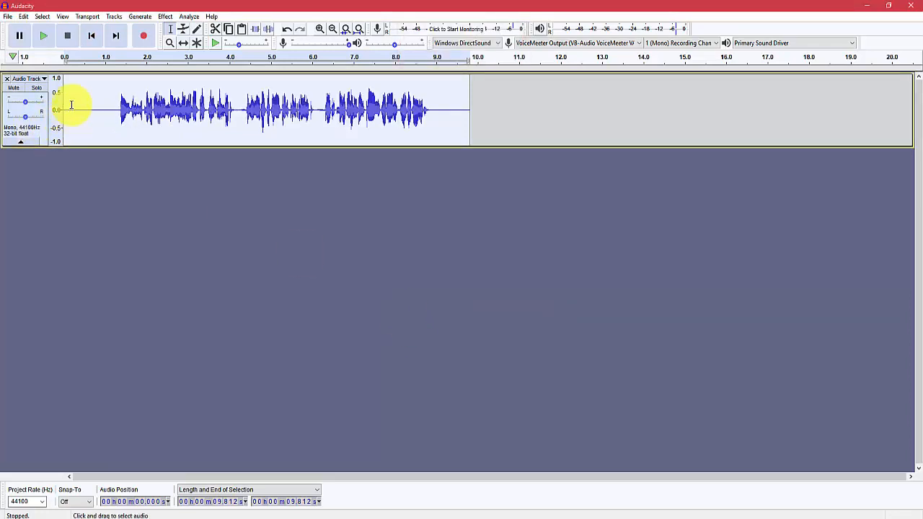
click(43, 37)
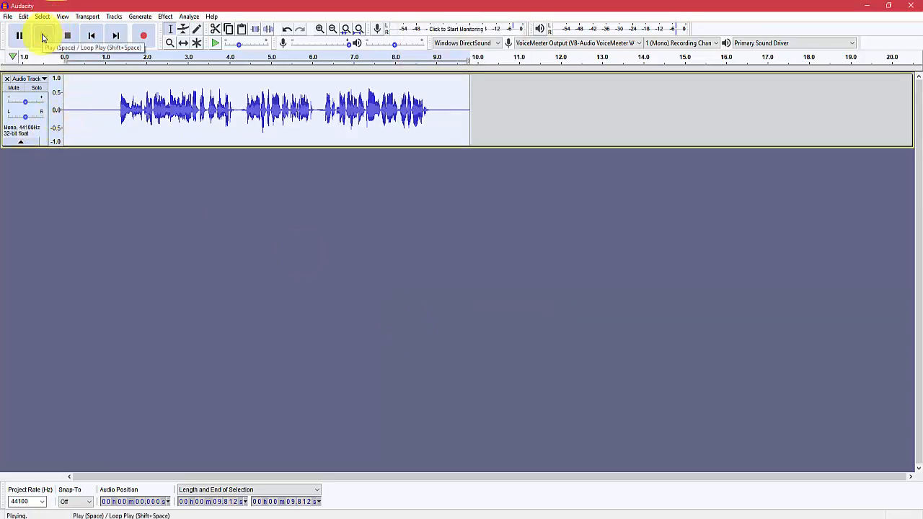